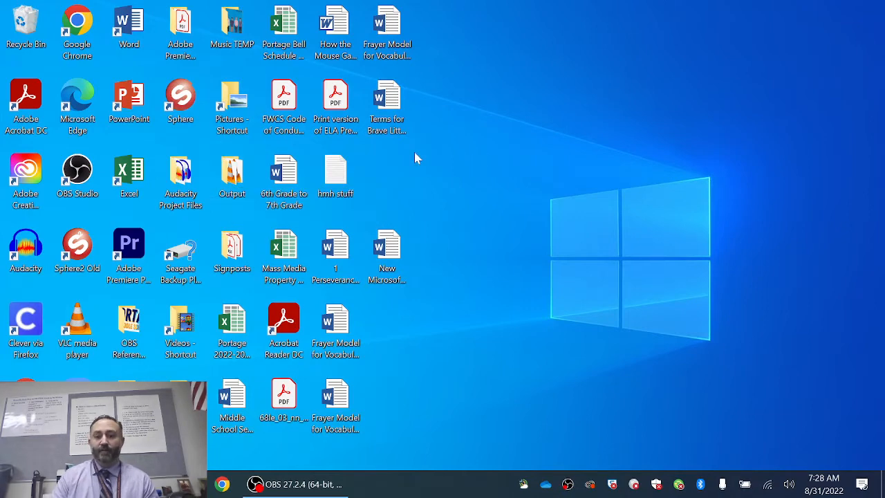
# Open the desktop's Output folder, play Blue Ridge Mountains Raw audio in VLC, and close the player and folder.
pyautogui.doubleClick(234, 177)
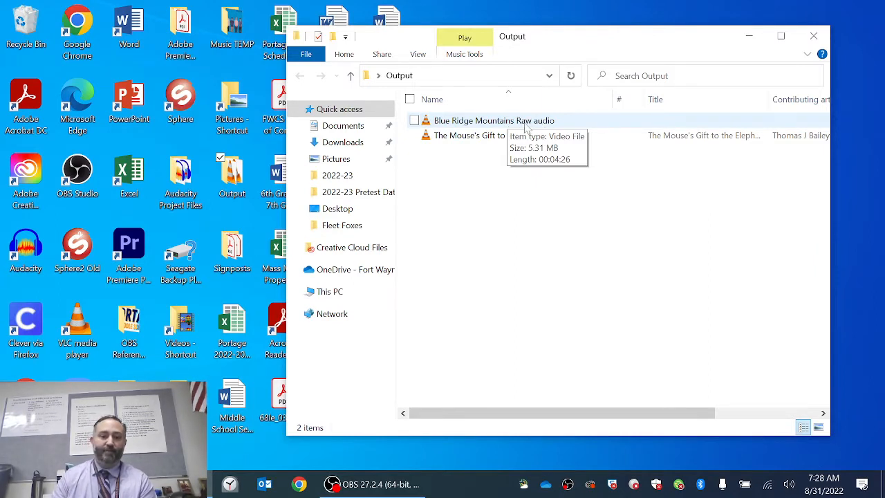
pyautogui.doubleClick(527, 121)
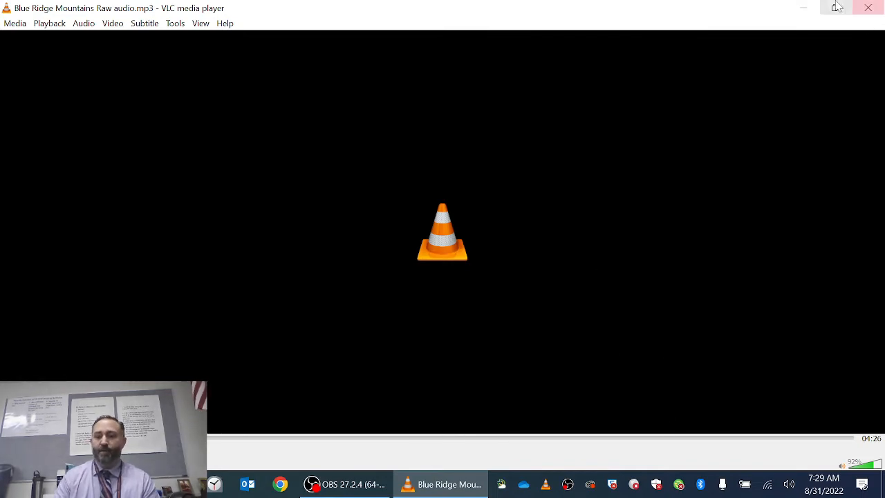
pyautogui.hotkey('ctrl', 'q')
pyautogui.click(538, 258)
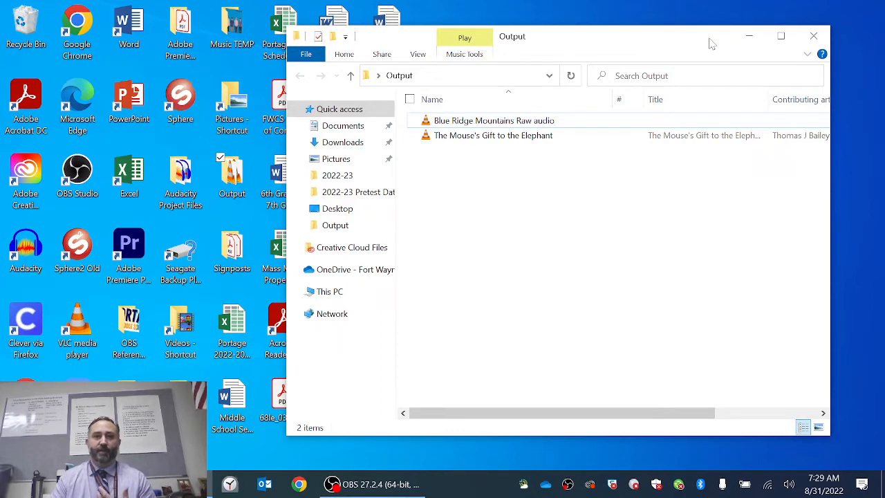
pyautogui.click(814, 37)
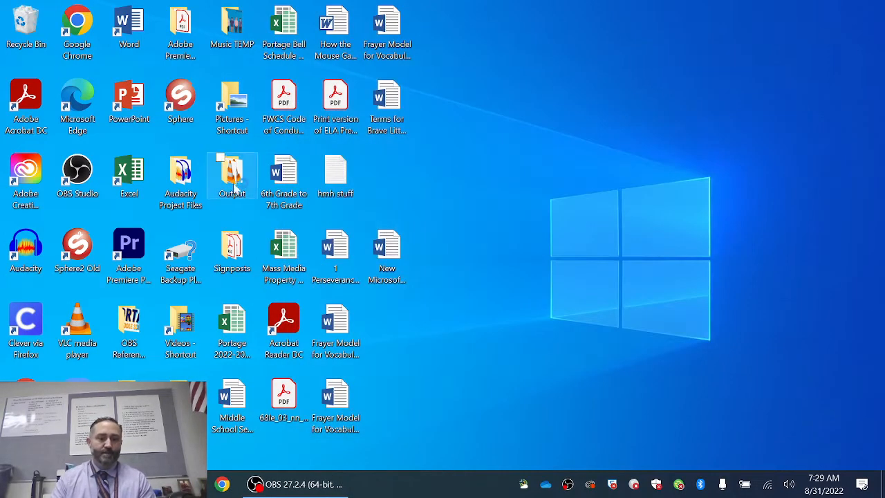
# In Audacity, set the recording device to Microphone (Blue Snowball) and briefly monitor its input level.
pyautogui.doubleClick(26, 247)
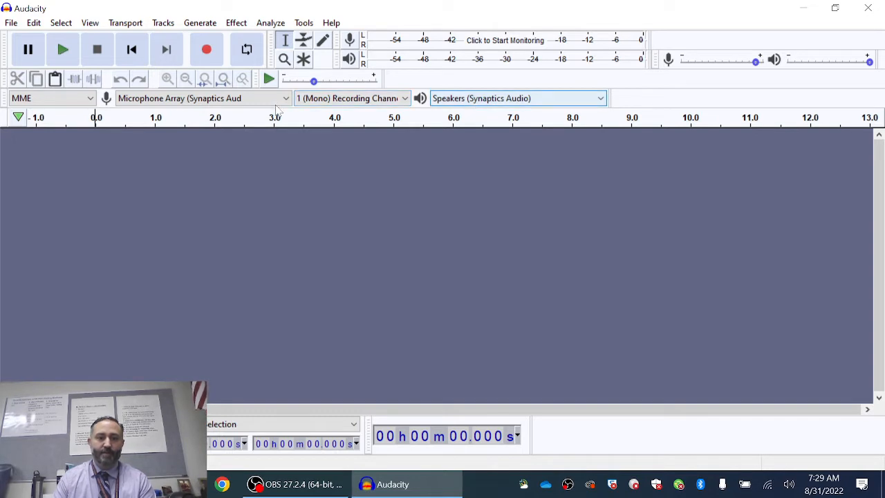
pyautogui.click(244, 100)
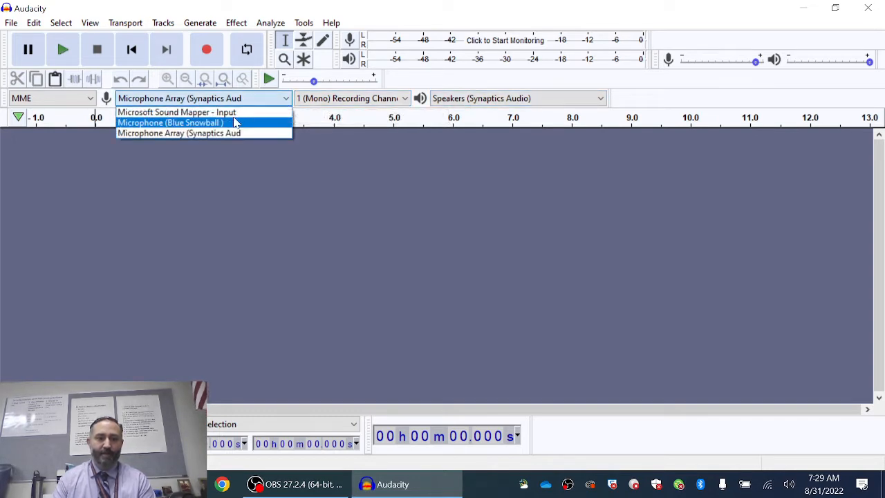
pyautogui.click(233, 123)
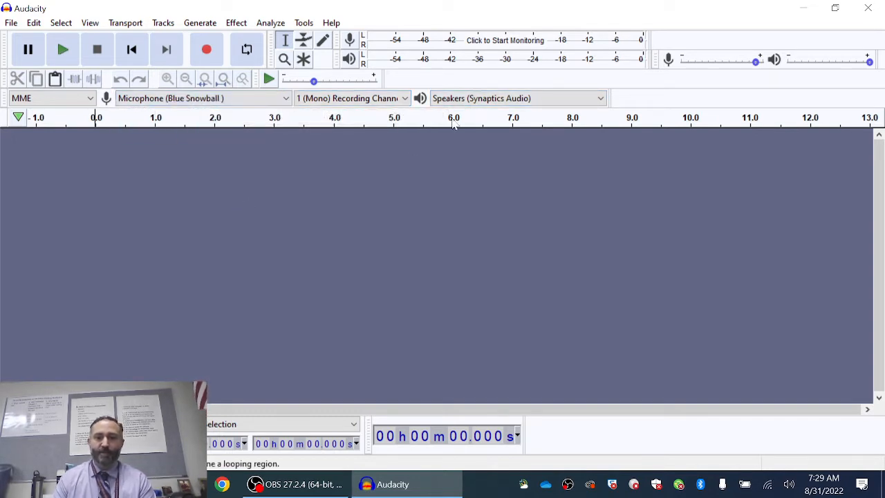
pyautogui.click(495, 40)
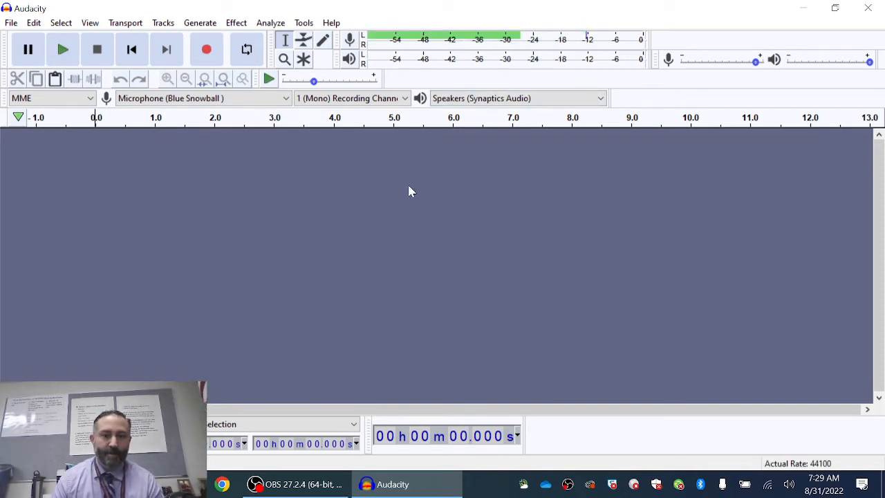
pyautogui.click(485, 40)
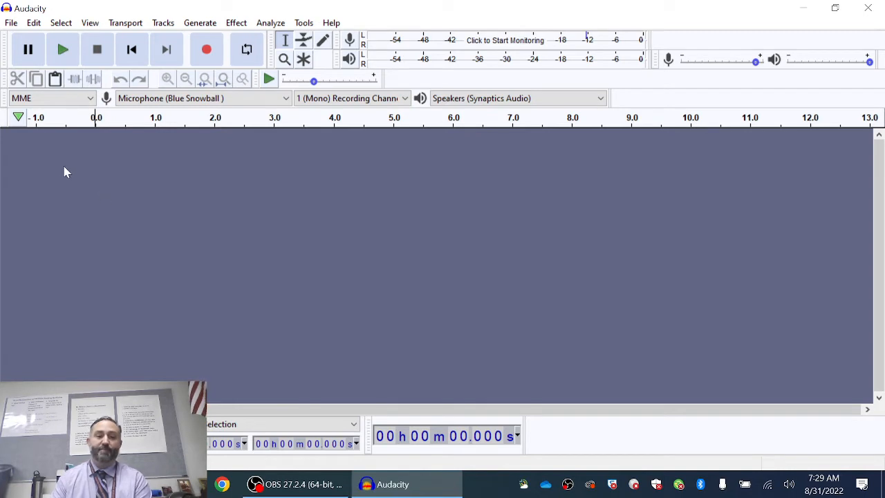
# Import Blue Ridge Mountains Raw audio from the desktop's Output folder and play it briefly from about 0:52.
pyautogui.click(11, 24)
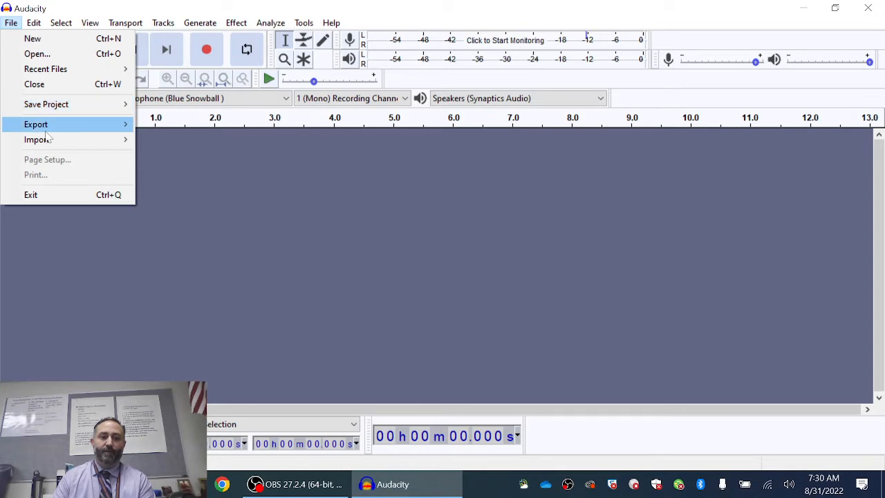
pyautogui.moveTo(47, 145)
pyautogui.click(170, 141)
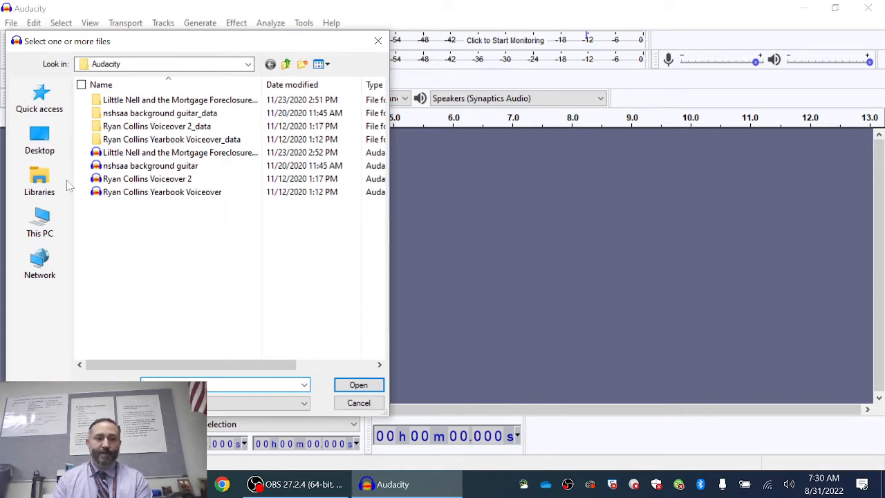
pyautogui.click(43, 147)
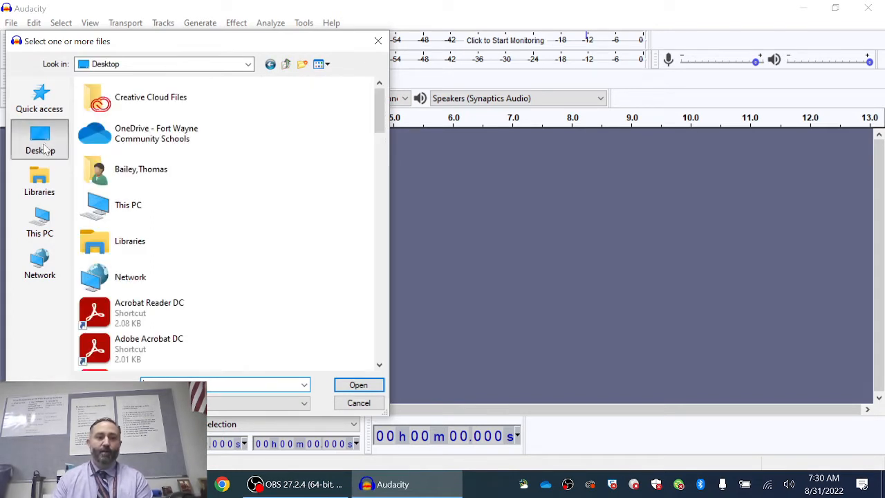
pyautogui.scroll(-2, 177, 202)
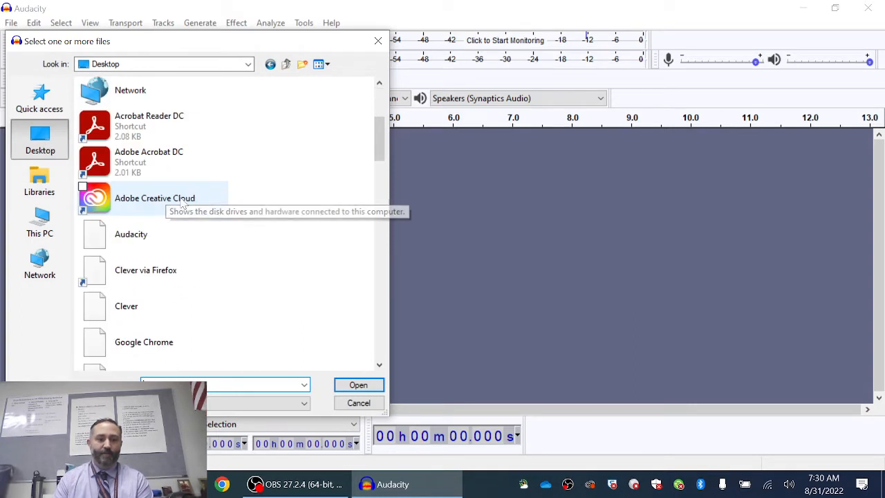
pyautogui.scroll(-2, 206, 182)
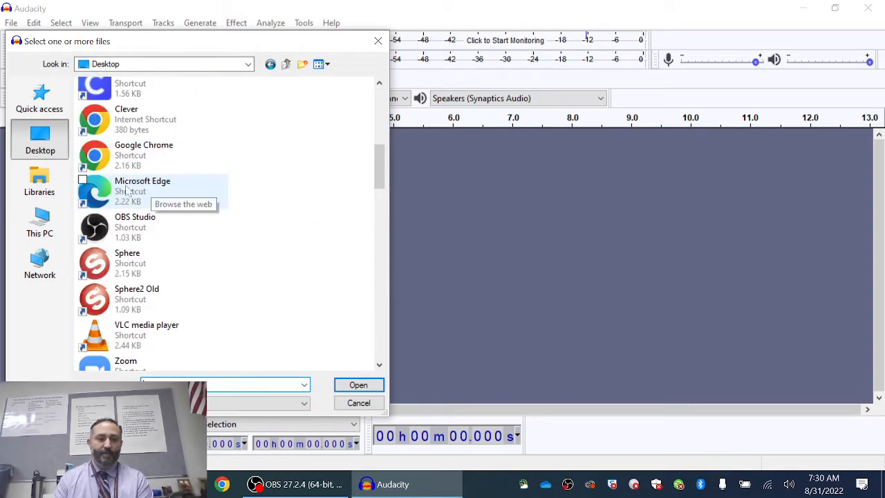
pyautogui.scroll(-2, 194, 176)
pyautogui.scroll(-1, 184, 240)
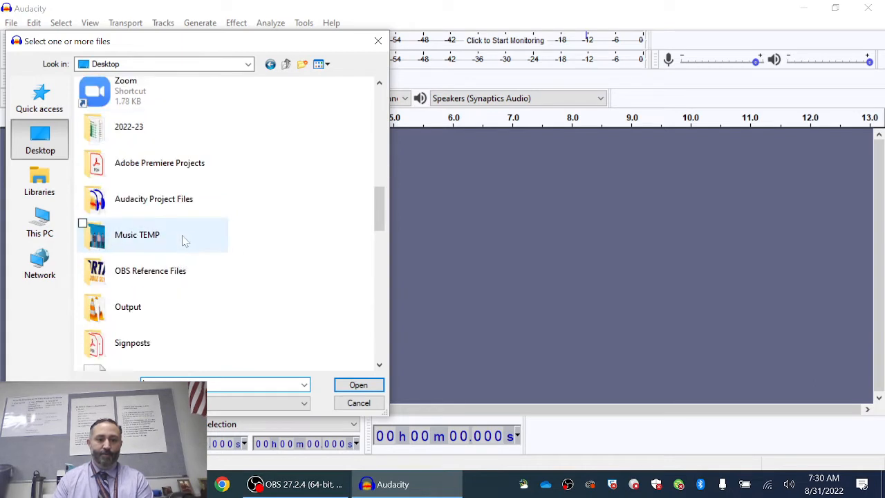
pyautogui.doubleClick(171, 318)
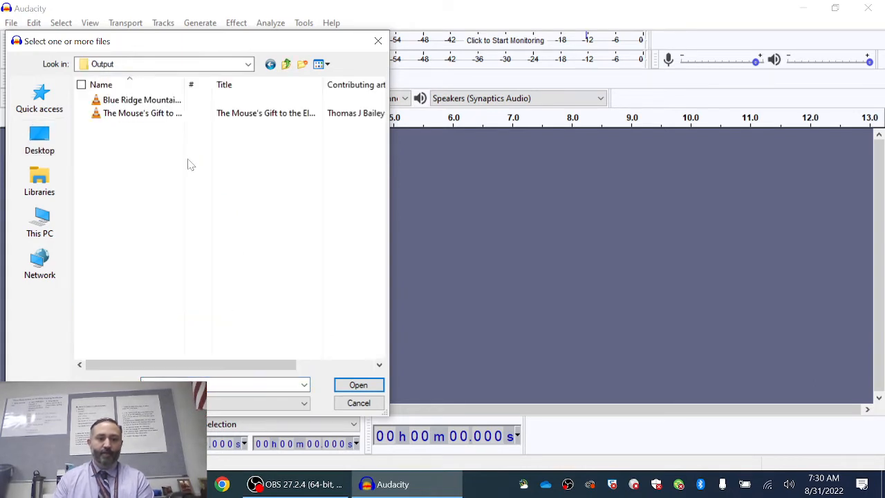
pyautogui.click(161, 105)
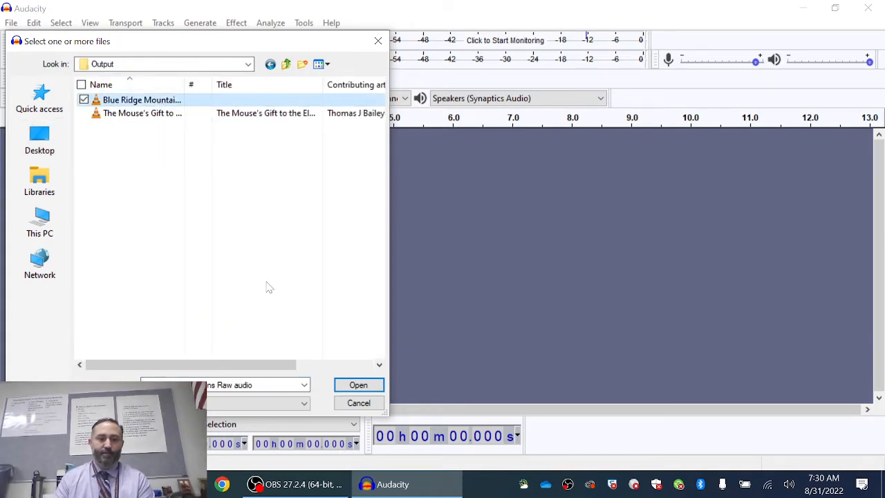
pyautogui.click(358, 385)
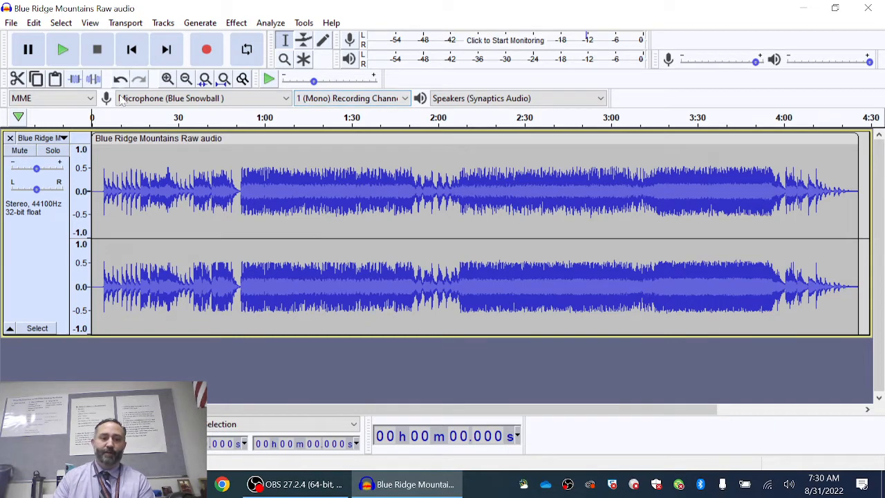
pyautogui.click(241, 122)
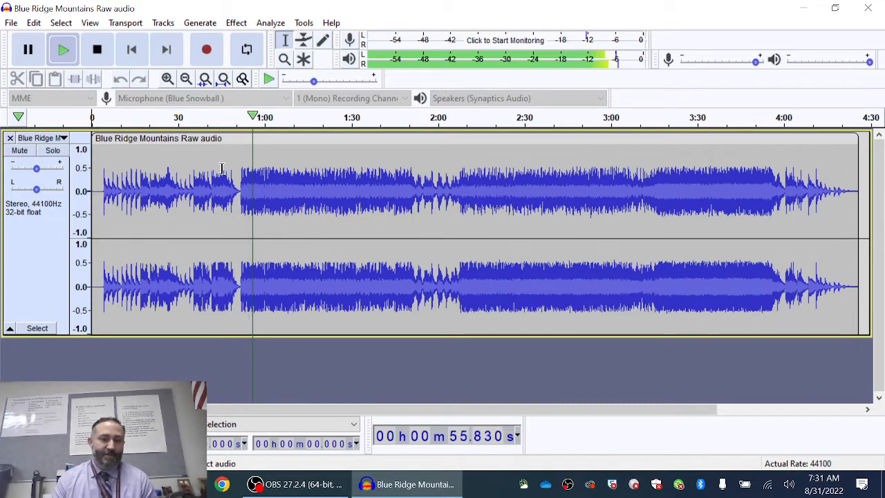
pyautogui.click(97, 50)
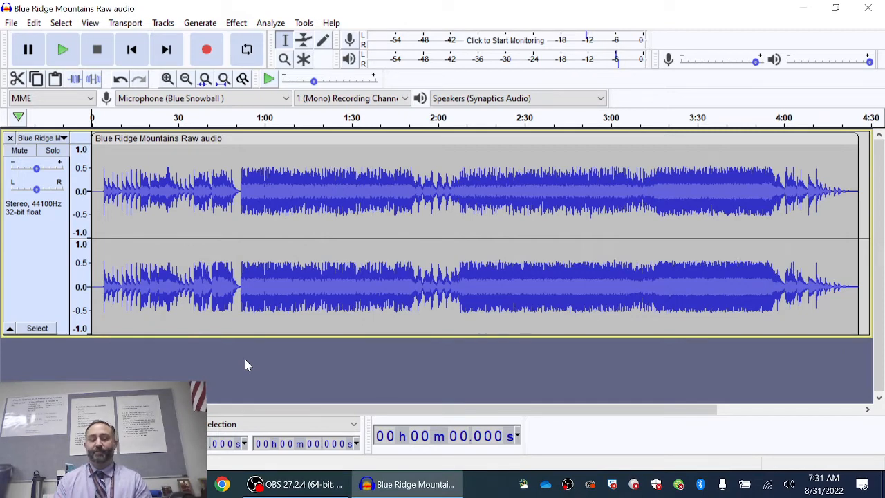
# Add an empty stereo track and an empty mono track below the imported music track.
pyautogui.click(158, 25)
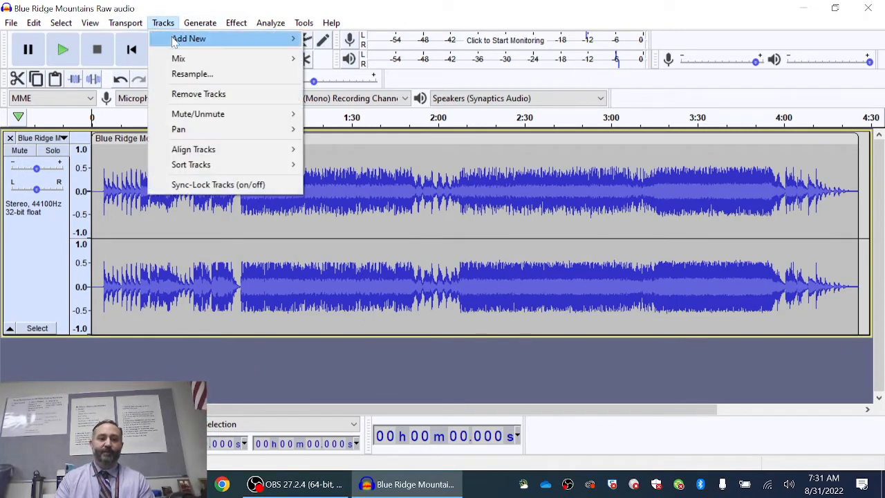
pyautogui.moveTo(174, 41)
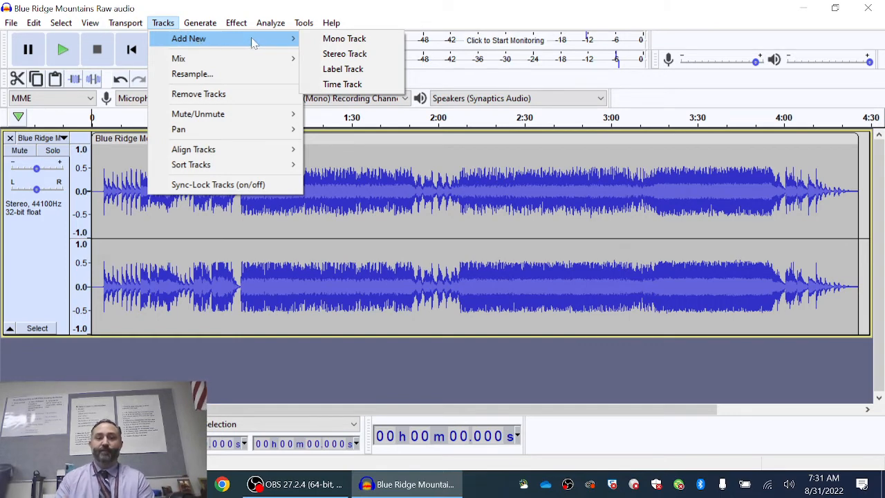
pyautogui.click(344, 54)
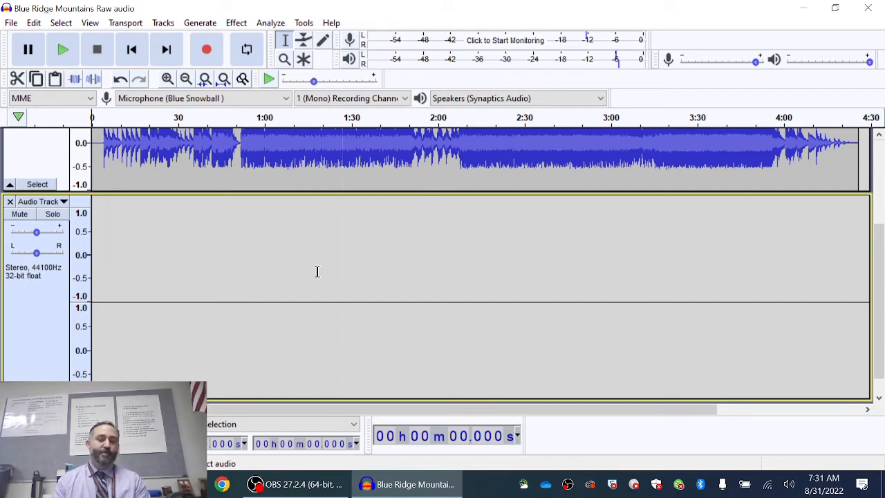
pyautogui.scroll(-1, 259, 258)
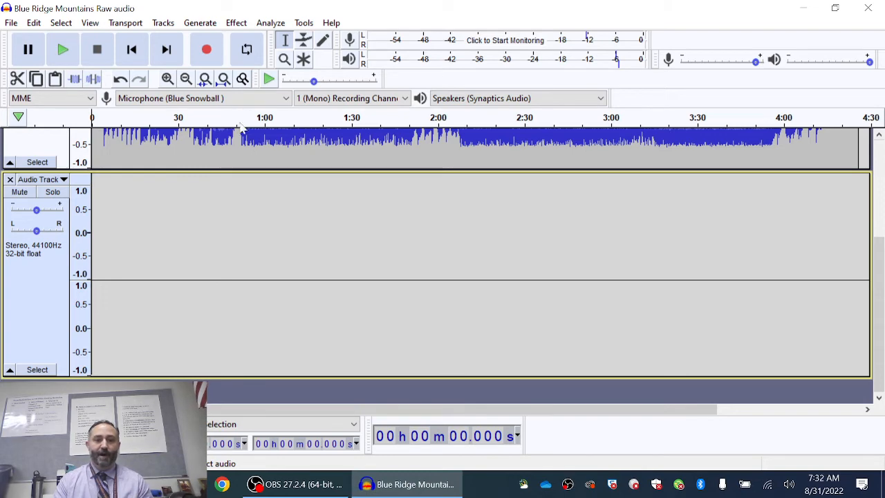
pyautogui.click(165, 26)
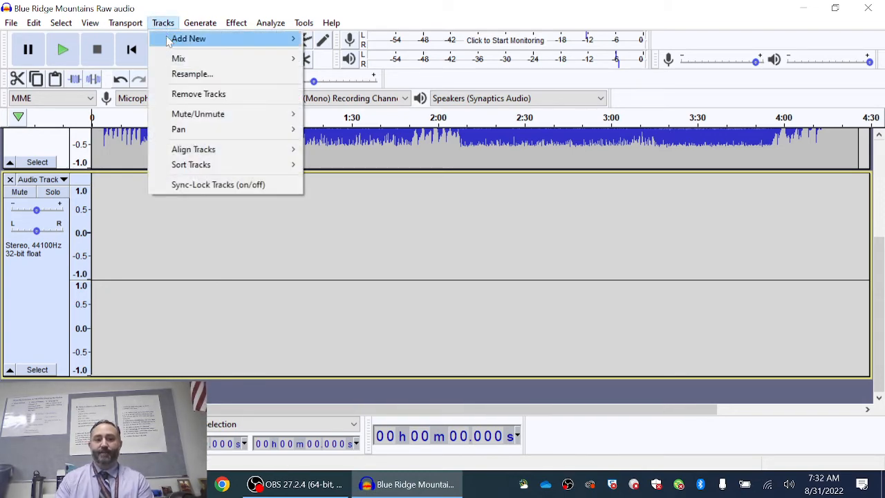
pyautogui.moveTo(177, 40)
pyautogui.click(345, 39)
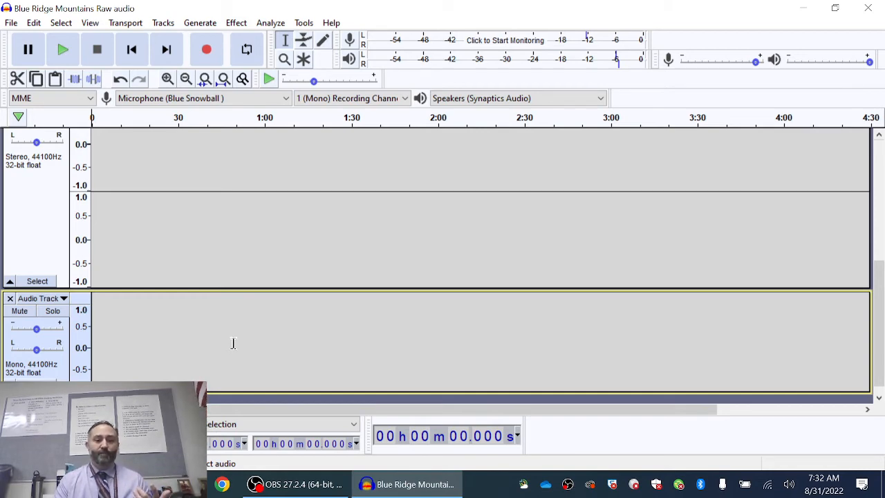
pyautogui.scroll(5, 234, 346)
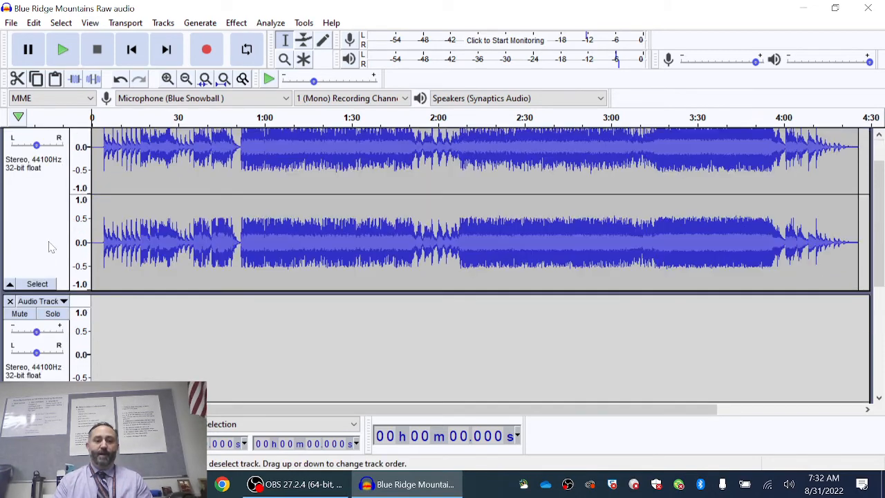
pyautogui.scroll(-1, 49, 249)
pyautogui.scroll(-3, 229, 199)
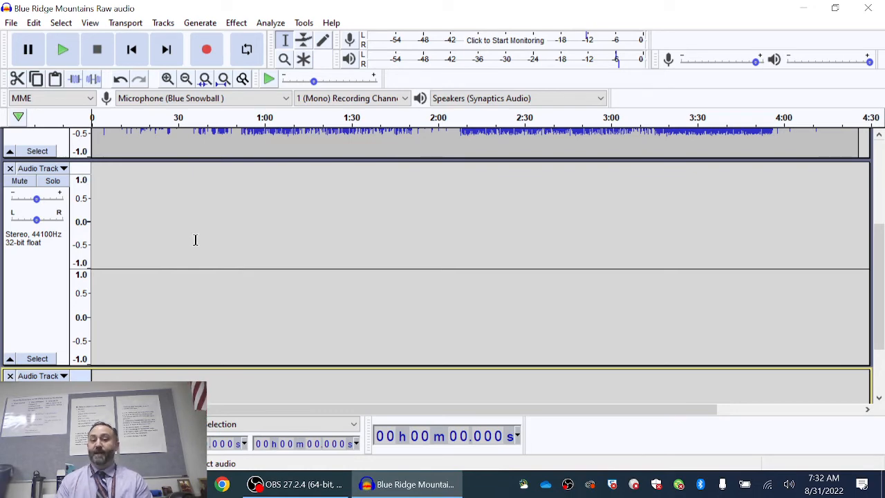
pyautogui.scroll(-2, 188, 249)
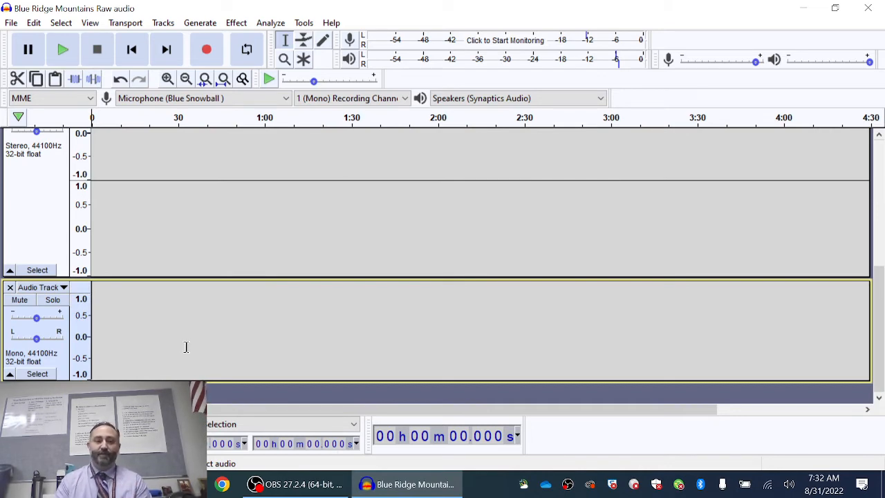
pyautogui.scroll(3, 194, 339)
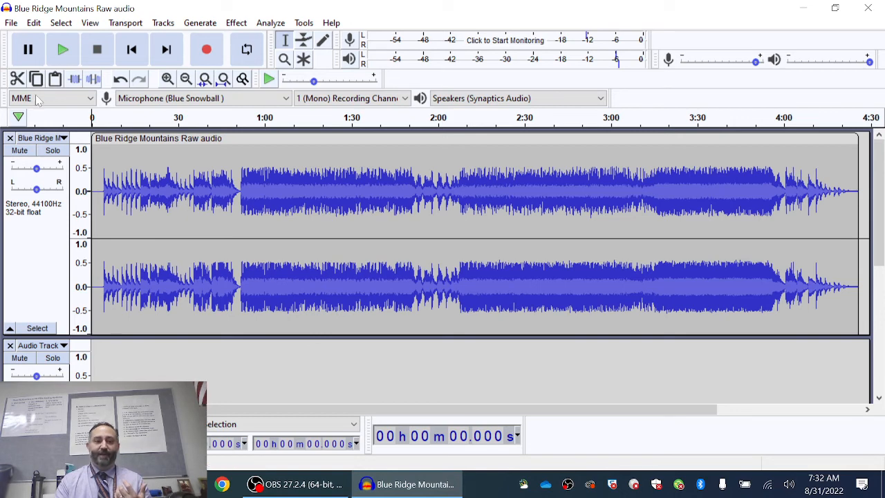
# Save the project as Musical Podcast 1 in the Audacity Project Files folder.
pyautogui.click(11, 23)
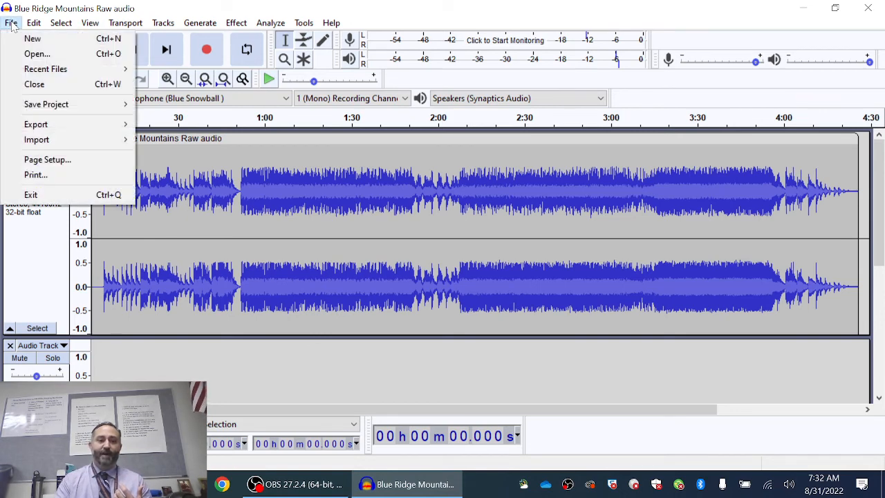
pyautogui.moveTo(44, 104)
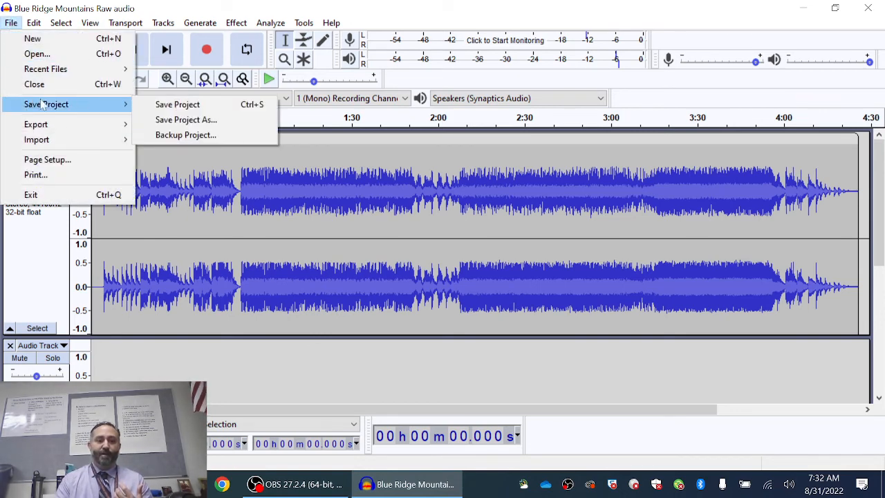
pyautogui.click(185, 119)
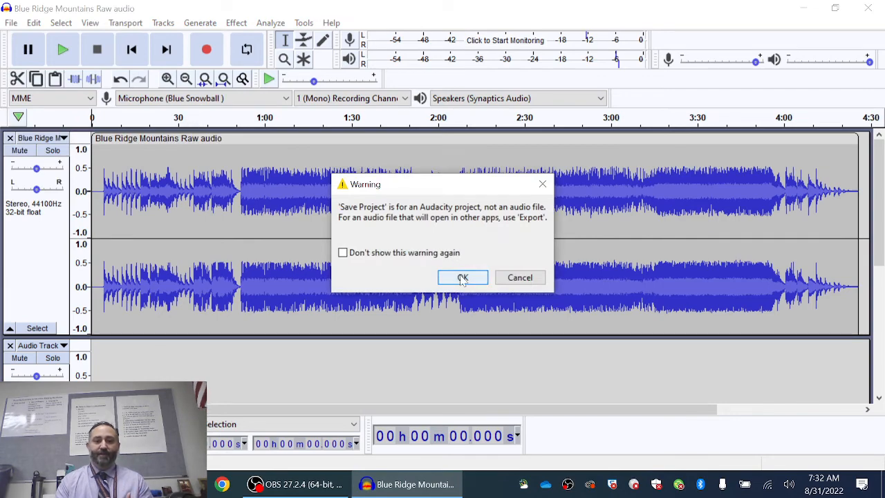
pyautogui.click(468, 279)
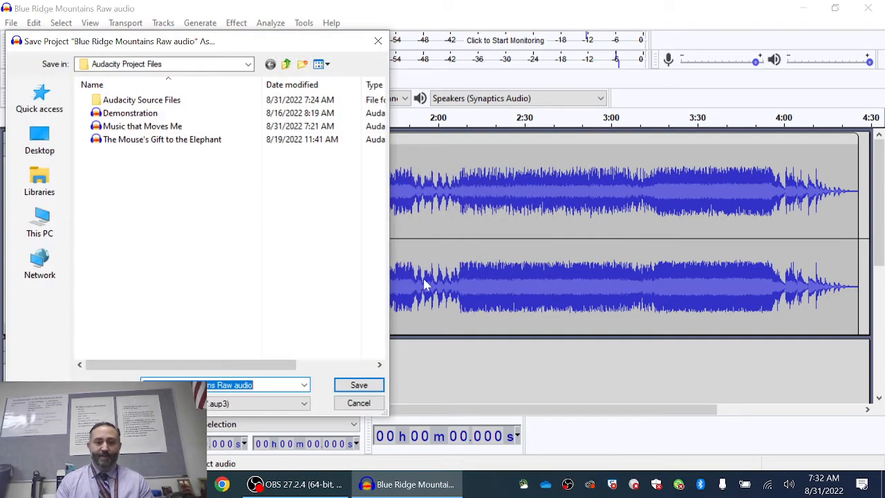
pyautogui.press('Right')
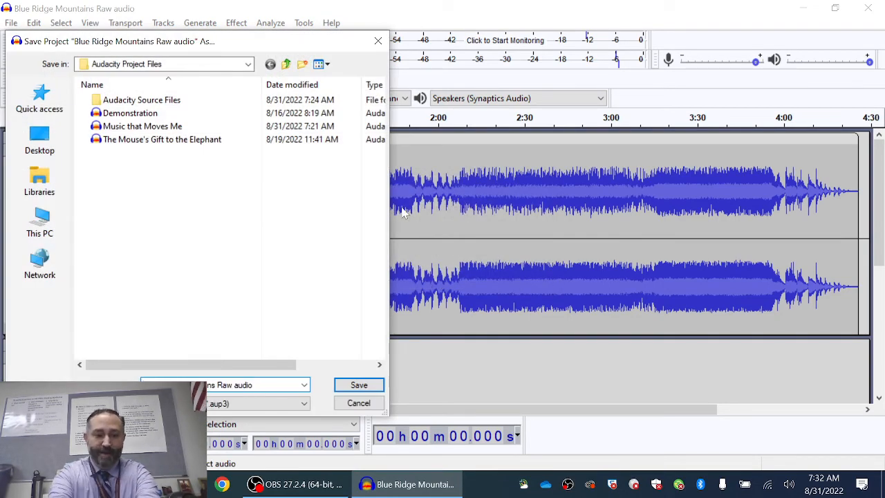
pyautogui.press('BackSpace')
pyautogui.press('BackSpace')
pyautogui.press('BackSpace')
pyautogui.press('BackSpace')
pyautogui.press('BackSpace')
pyautogui.press('BackSpace')
pyautogui.press('BackSpace')
pyautogui.press('BackSpace')
pyautogui.press('BackSpace')
pyautogui.press('BackSpace')
pyautogui.press('BackSpace')
pyautogui.press('BackSpace')
pyautogui.press('BackSpace')
pyautogui.press('BackSpace')
pyautogui.press('BackSpace')
pyautogui.press('BackSpace')
pyautogui.press('BackSpace')
pyautogui.press('BackSpace')
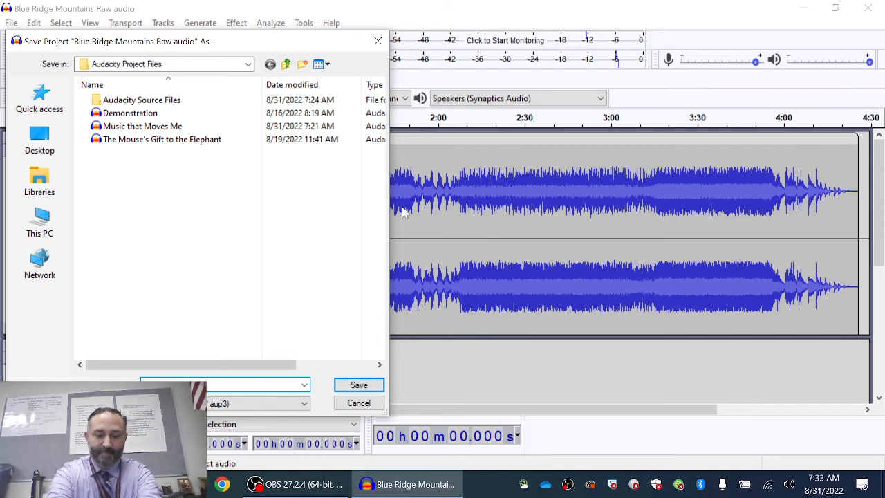
pyautogui.write('Music E')
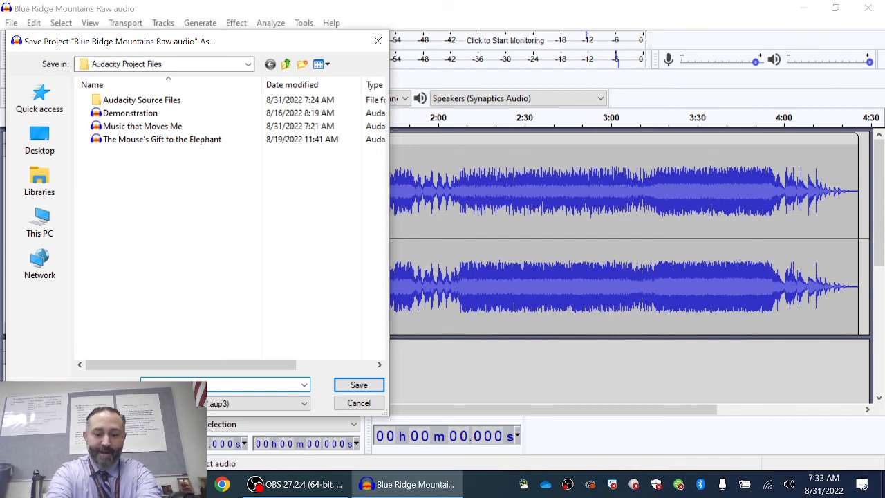
pyautogui.write('xample')
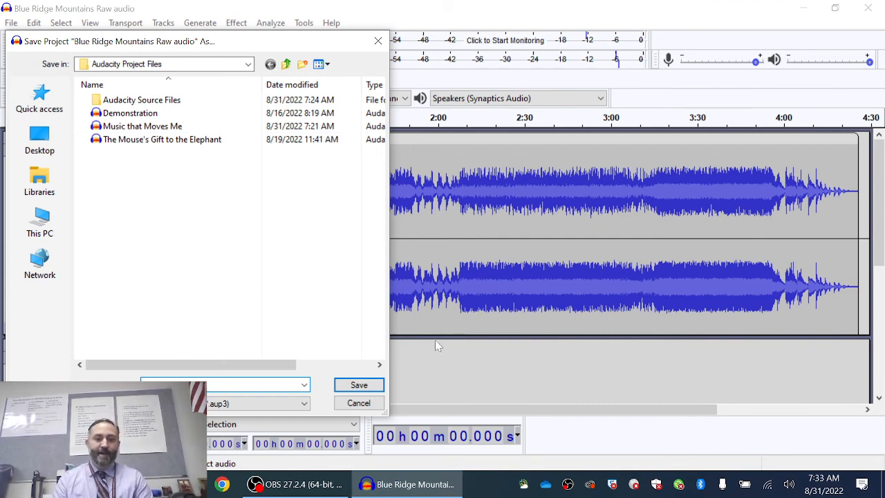
pyautogui.click(359, 386)
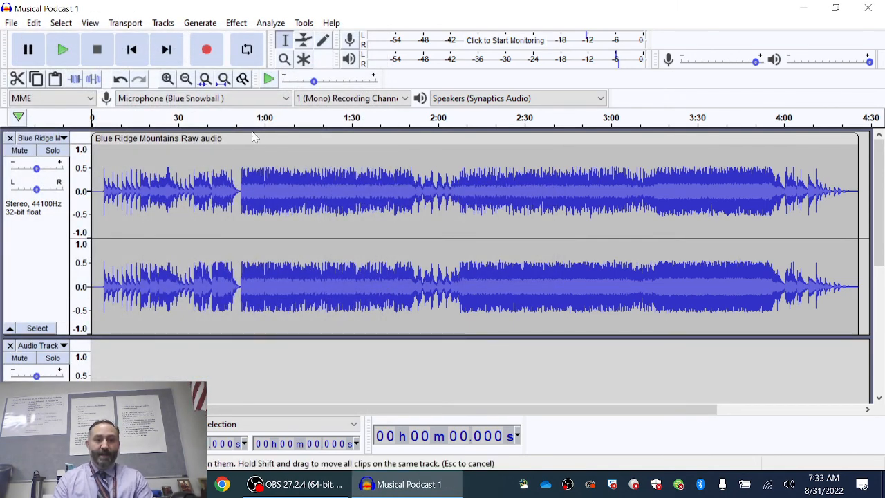